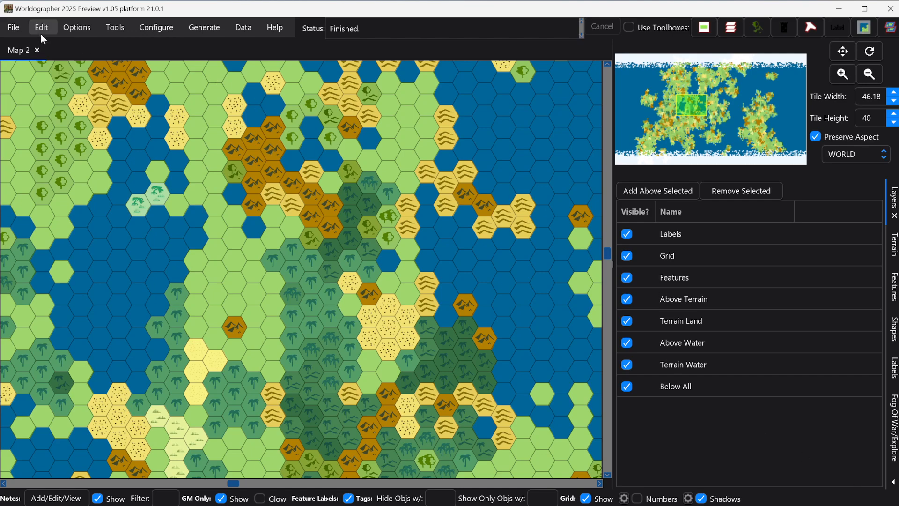
# - Open the new world/kingdom map setup and review the available initial view levels
pyautogui.click(18, 28)
pyautogui.click(55, 45)
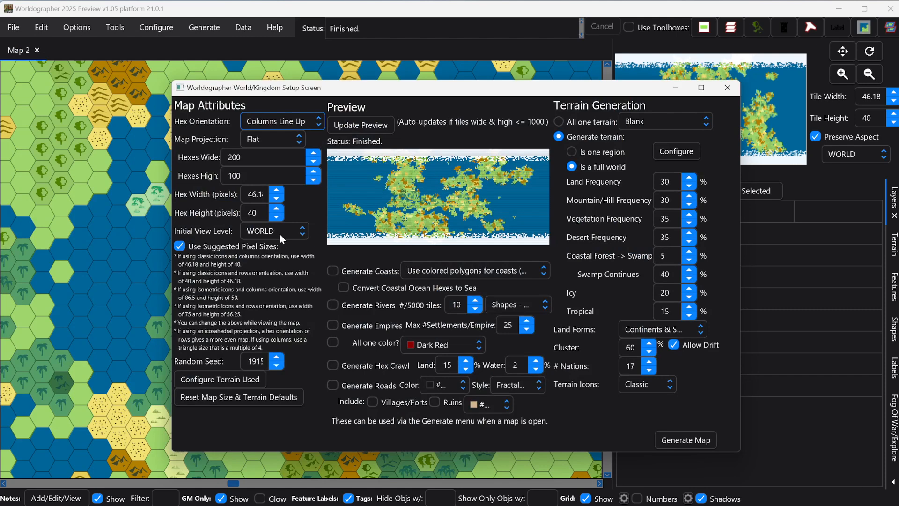
pyautogui.click(281, 234)
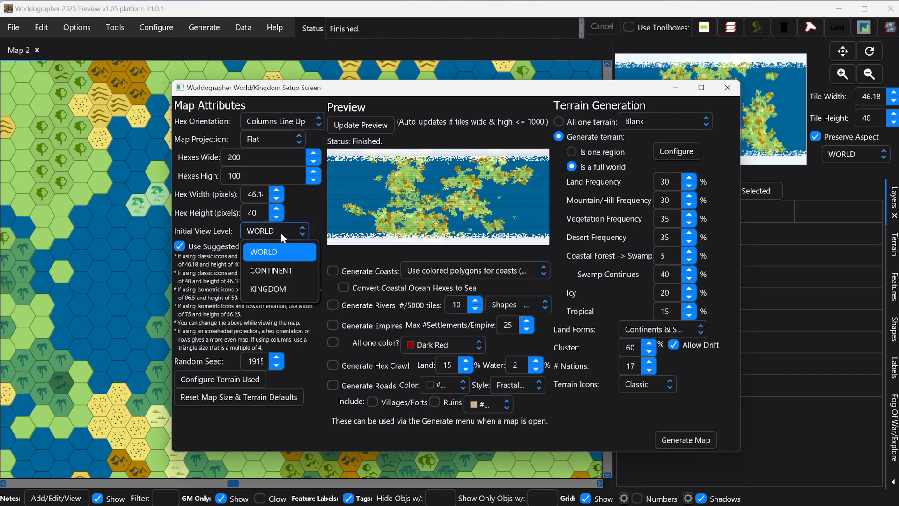
pyautogui.click(302, 200)
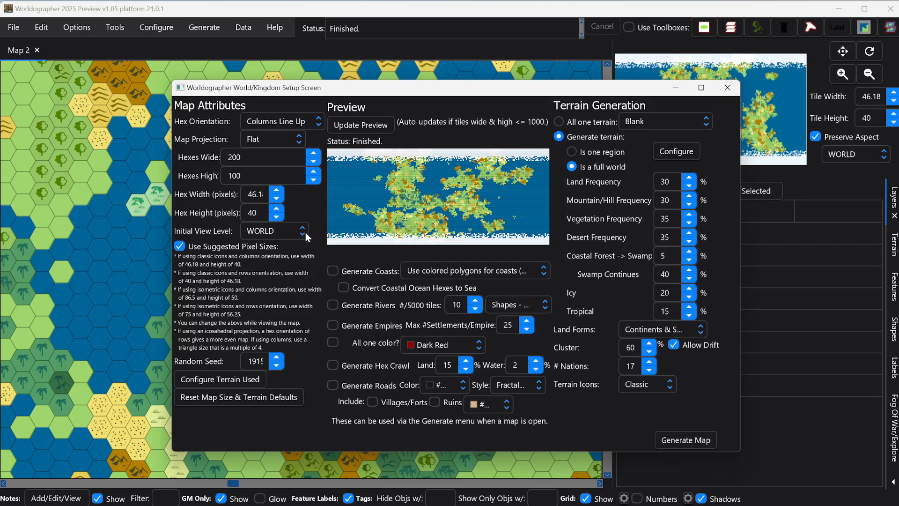
pyautogui.moveTo(305, 233)
# - Preview the Icosahedral map projection, return it to Flat and close the setup without generating a map
pyautogui.click(289, 135)
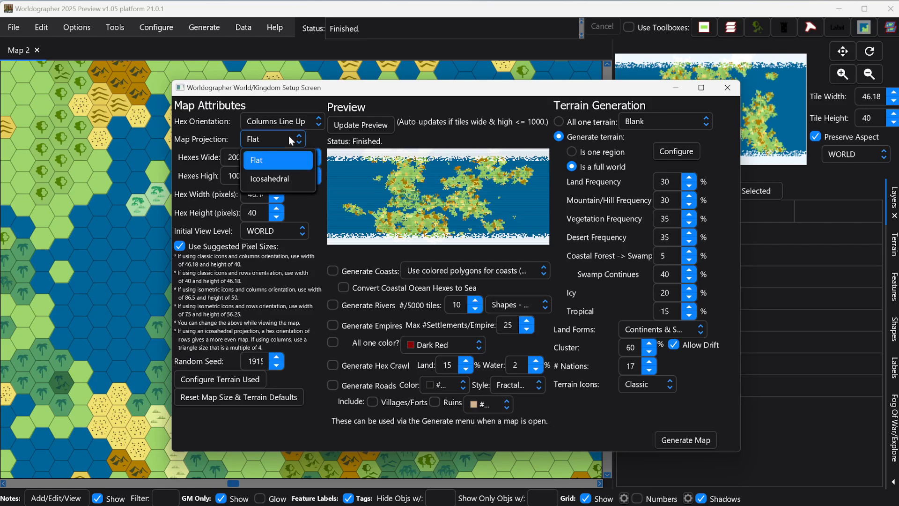
pyautogui.click(276, 178)
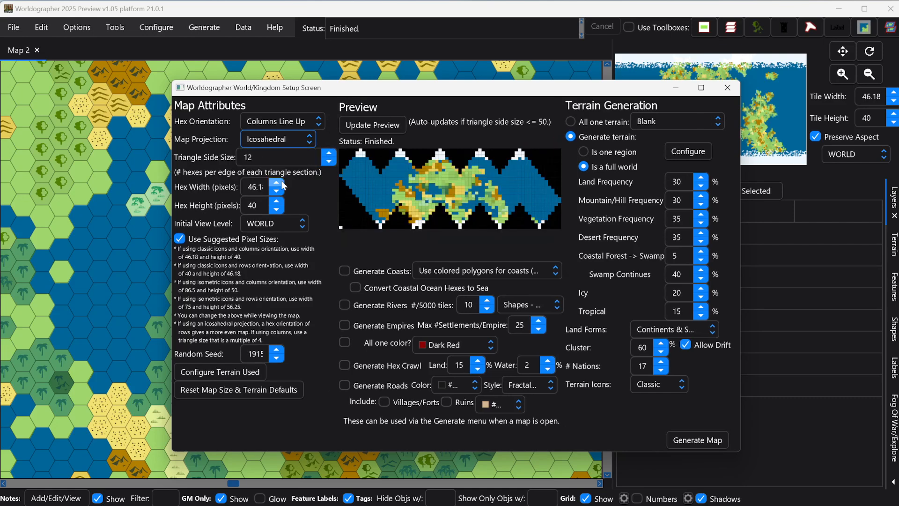
pyautogui.click(277, 141)
pyautogui.click(276, 159)
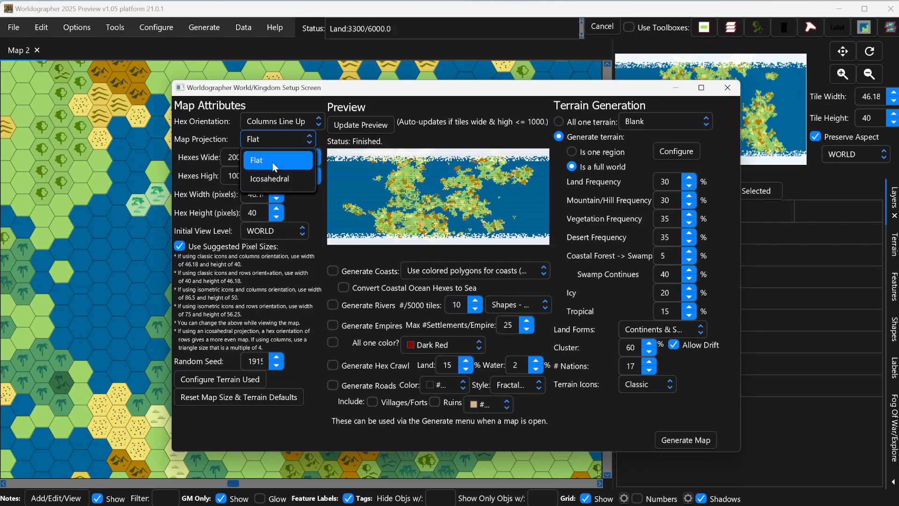
pyautogui.click(727, 89)
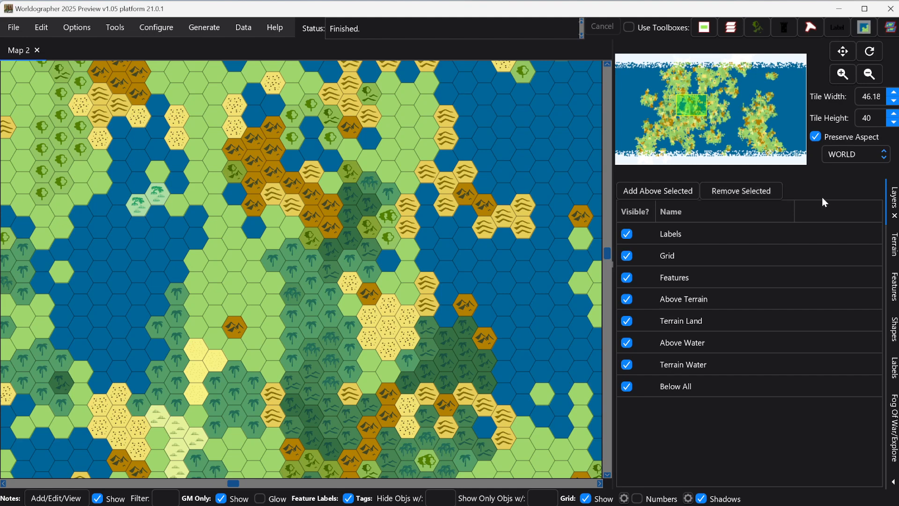
# - Create a Continent child level from the world map with 6 tiles across per parent tile
pyautogui.click(843, 154)
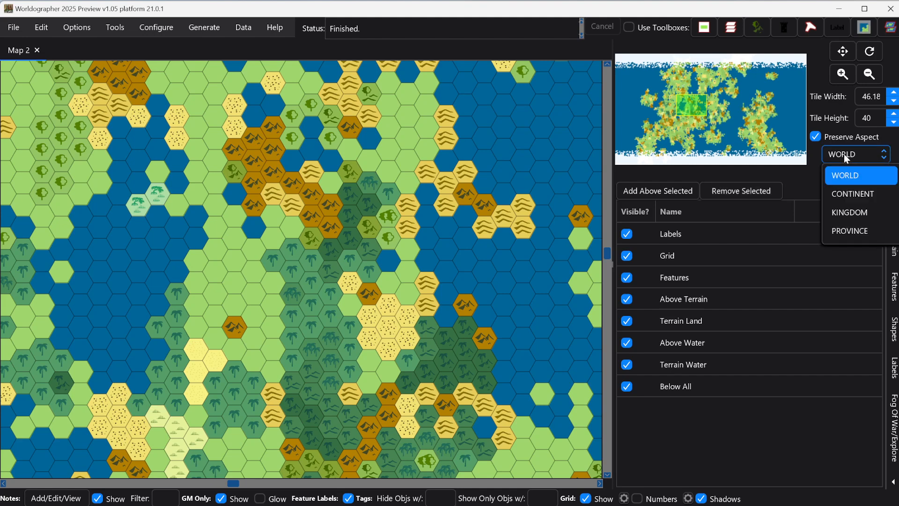
pyautogui.click(846, 193)
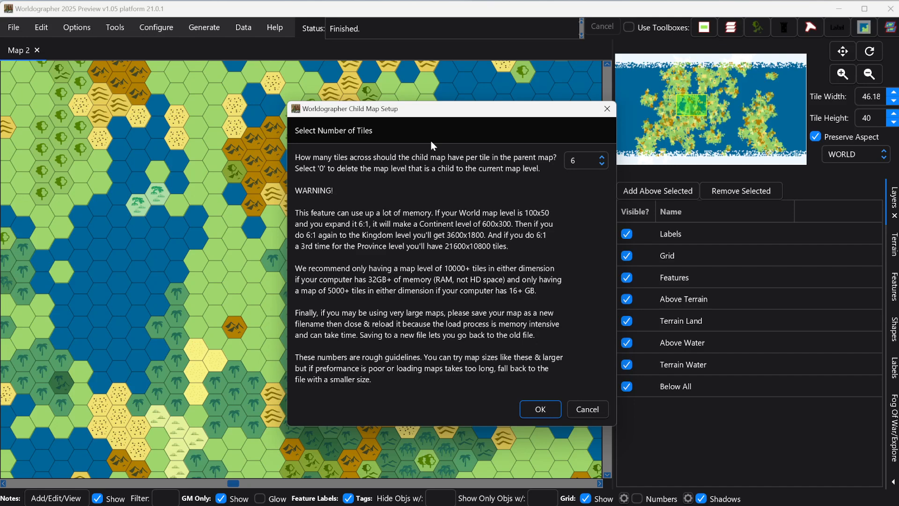
pyautogui.click(576, 161)
pyautogui.click(581, 274)
pyautogui.click(586, 153)
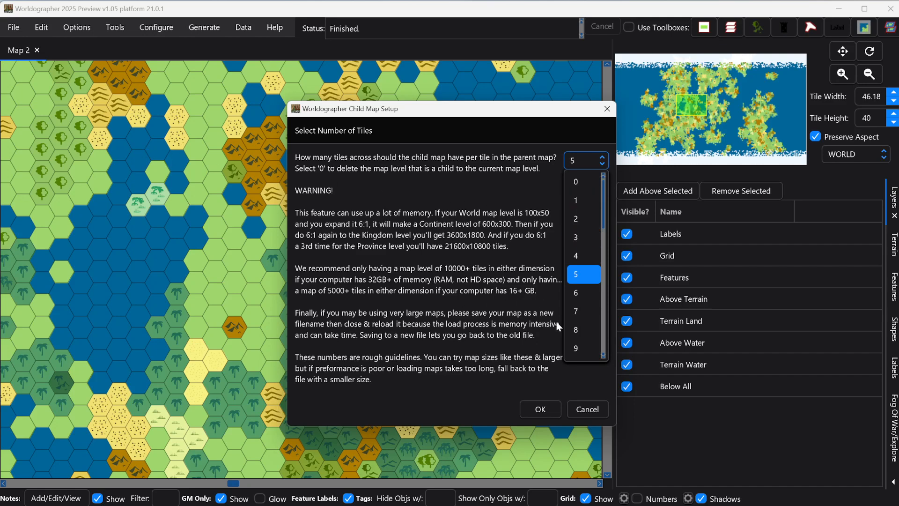
pyautogui.click(579, 295)
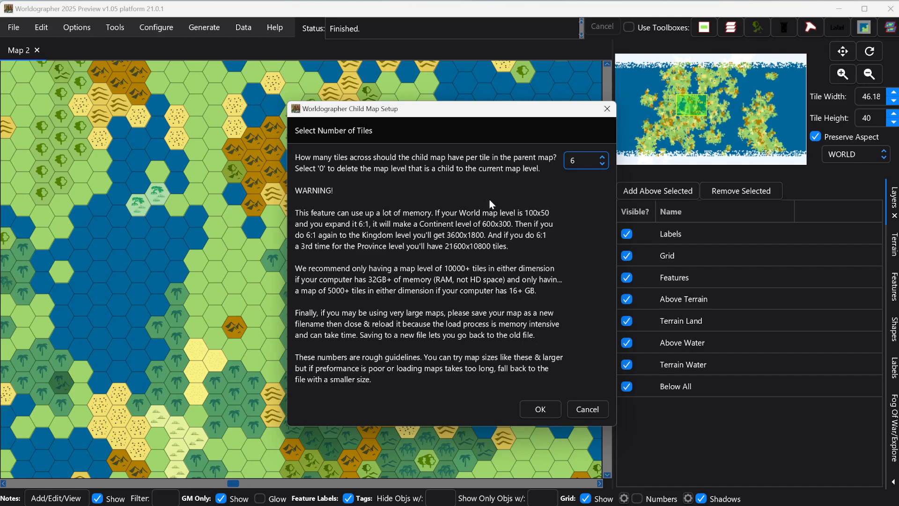
pyautogui.click(549, 407)
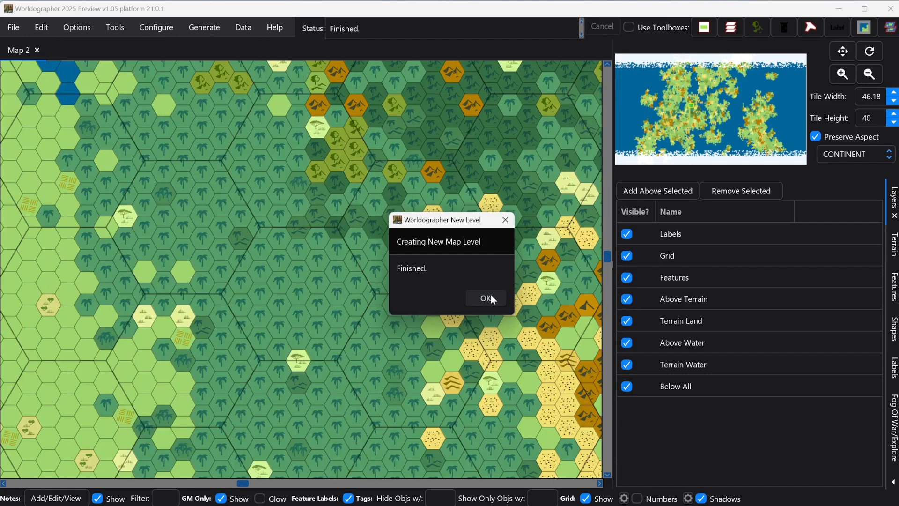
pyautogui.click(491, 298)
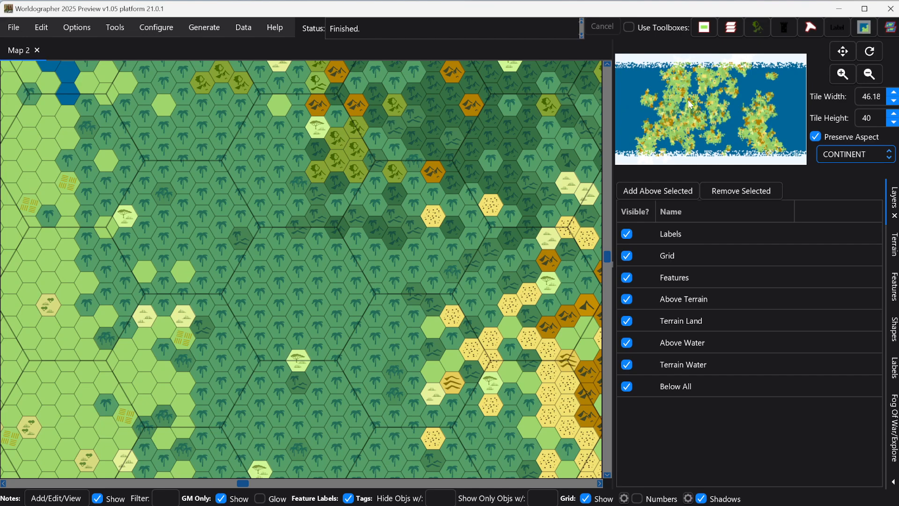
# - Examine how the continent level's terrain blends across the parent hex borders in different areas
pyautogui.scroll(-3, 386, 228)
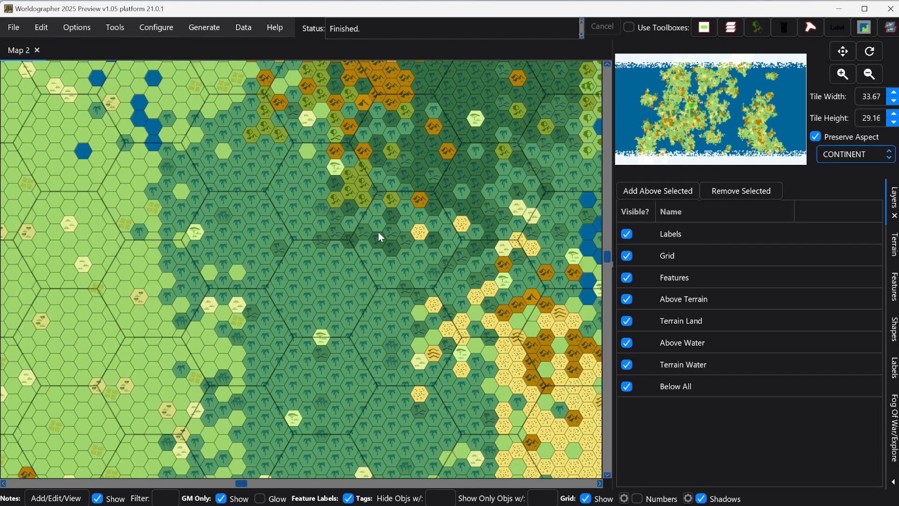
pyautogui.scroll(-1, 378, 232)
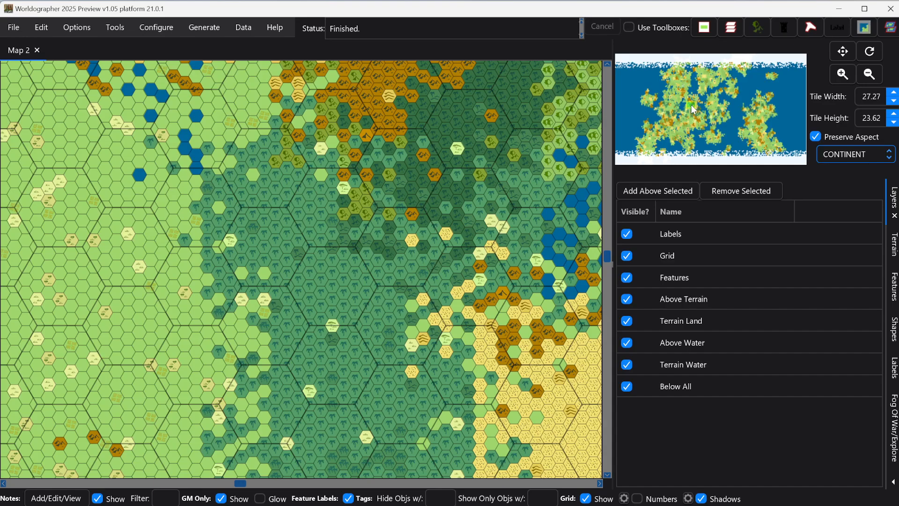
pyautogui.moveTo(692, 105)
pyautogui.mouseDown()
pyautogui.moveTo(685, 111)
pyautogui.moveTo(696, 111)
pyautogui.mouseUp()
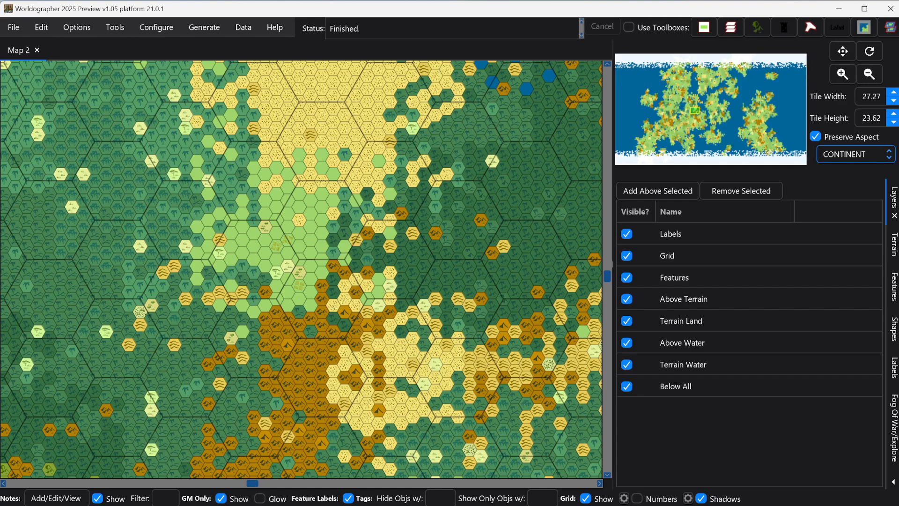
# - Switch to Worldographer / Hexographer 2 and examine how its child map's terrain follows the parent hex borders
pyautogui.hotkey('alt', 'Tab')
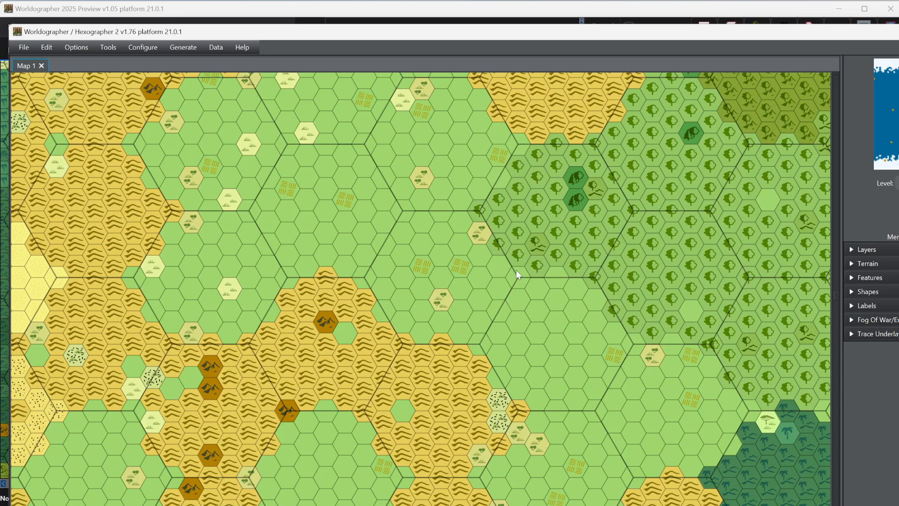
pyautogui.scroll(-5, 518, 270)
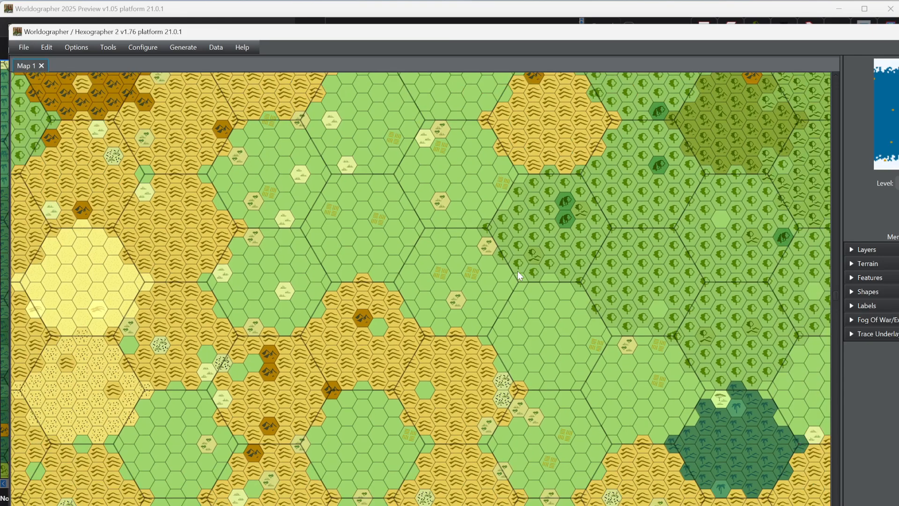
pyautogui.scroll(-3, 518, 271)
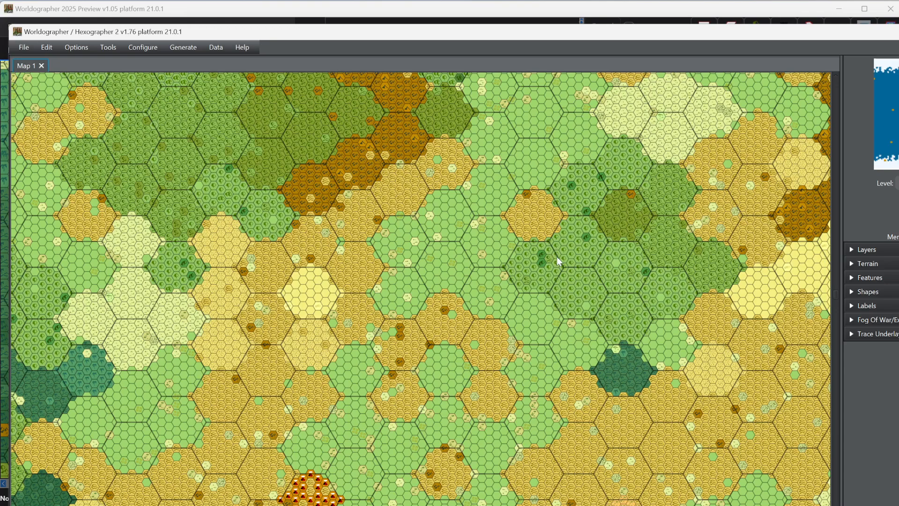
pyautogui.scroll(5, 553, 263)
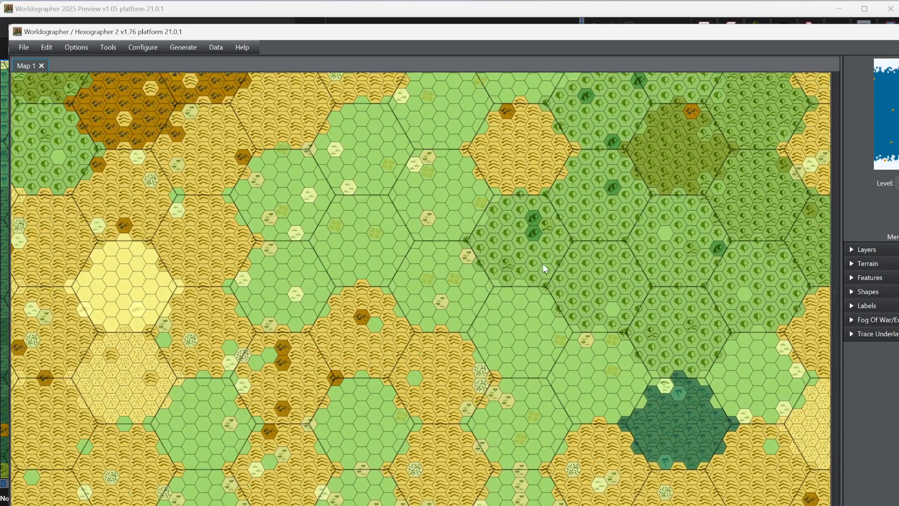
pyautogui.scroll(2, 543, 263)
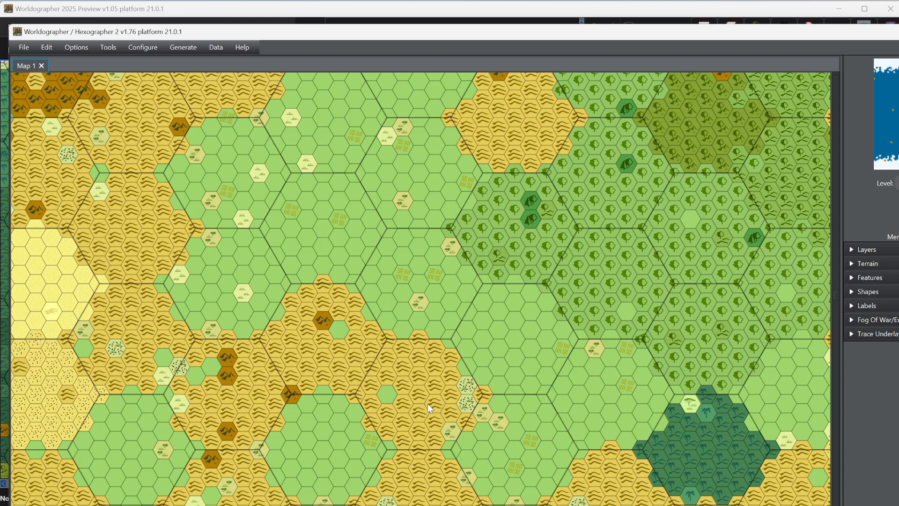
# - Switch back to Worldographer 2025 Preview and set the one-level-higher grid's thickness to 0
pyautogui.click(318, 21)
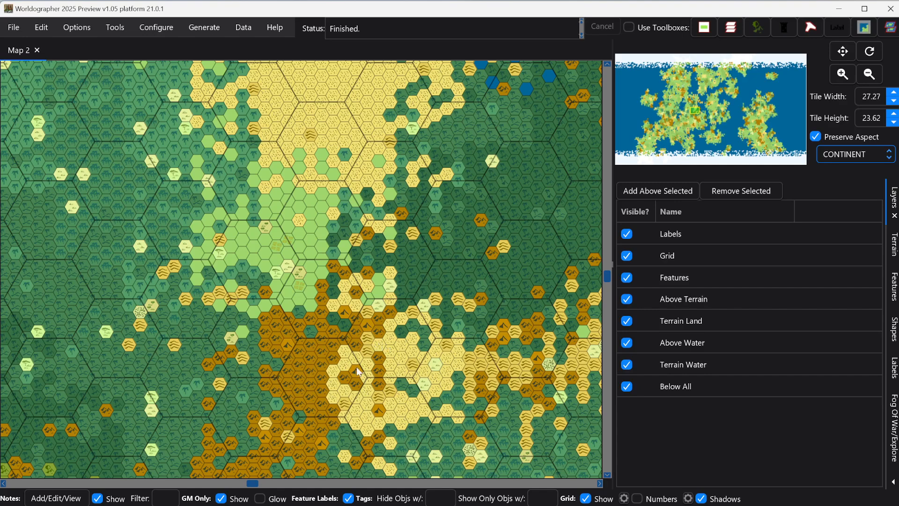
pyautogui.click(624, 498)
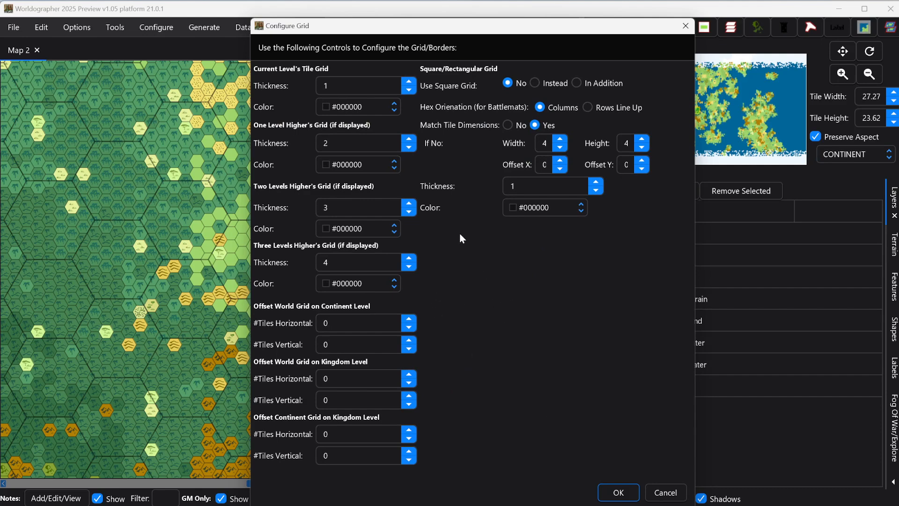
pyautogui.click(406, 148)
pyautogui.click(406, 149)
pyautogui.click(615, 499)
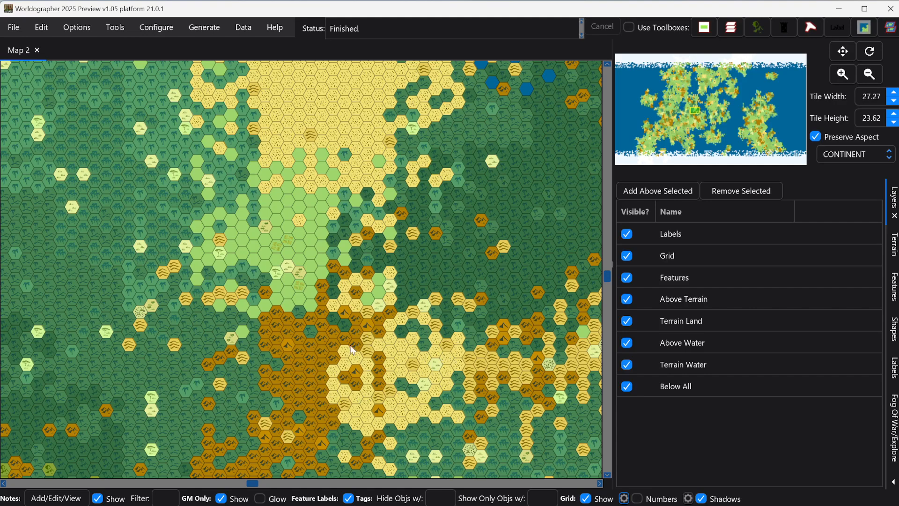
# - Examine the continent terrain without parent grid lines, including the area in the western part of the central landmass
pyautogui.scroll(-2, 352, 365)
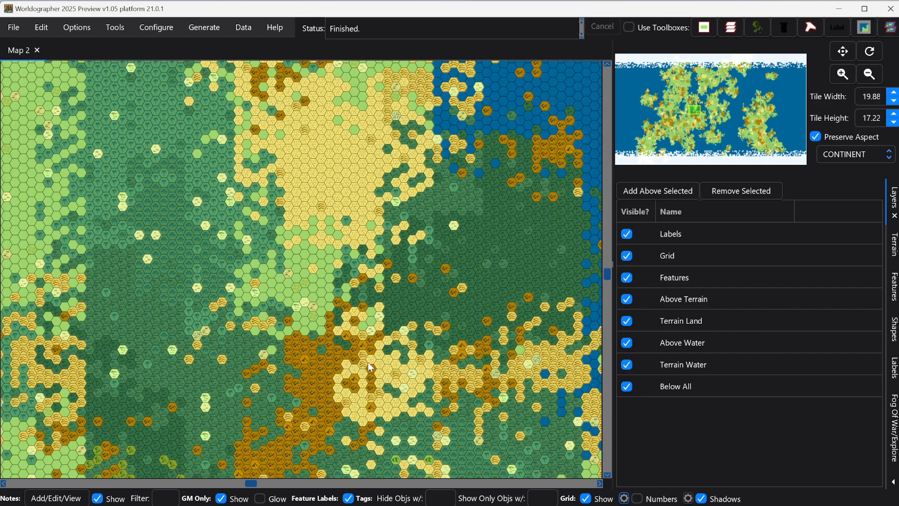
pyautogui.scroll(2, 369, 364)
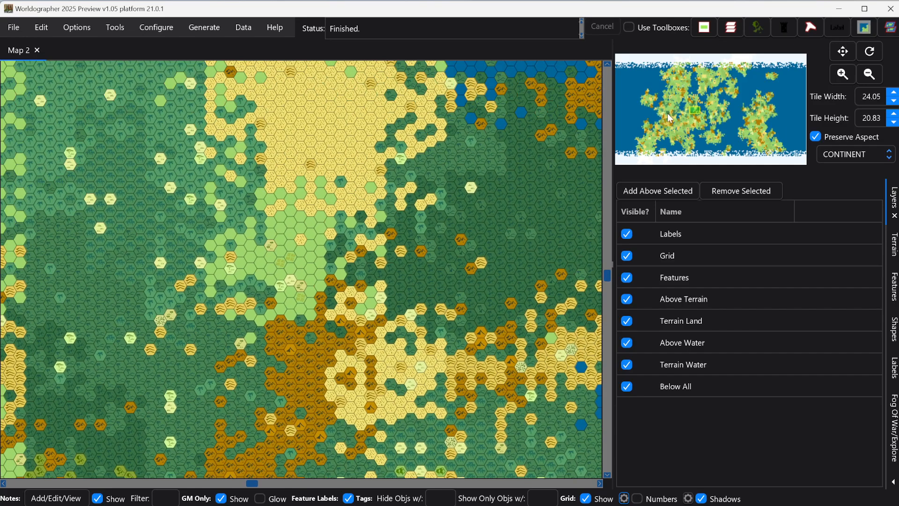
pyautogui.click(673, 114)
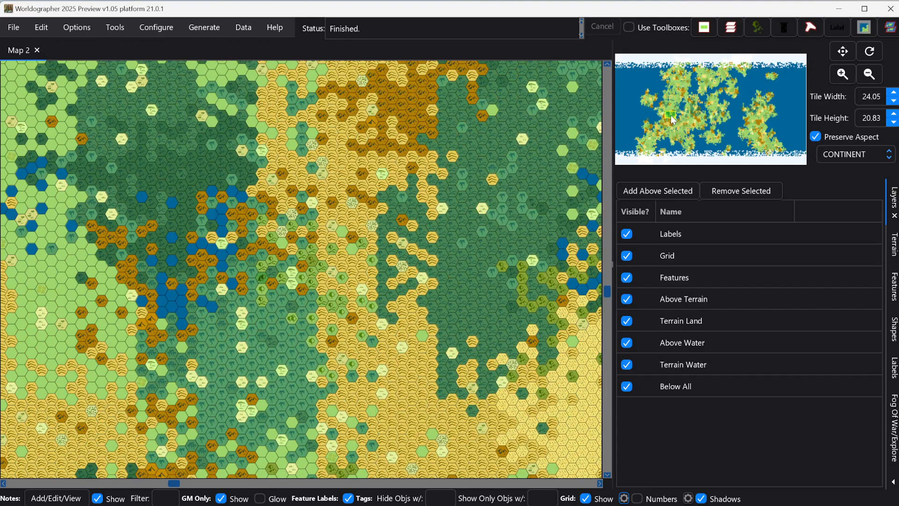
pyautogui.moveTo(670, 114); pyautogui.dragTo(667, 115)
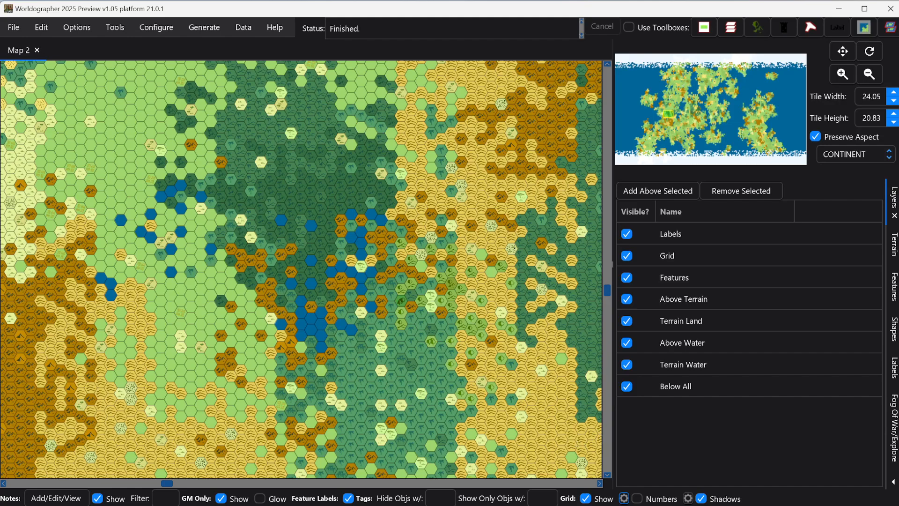
# - Switch to Worldographer / Hexographer 2 and paint Forest Decid. terrain beyond the deciduous forest's western and southern edges into the light green hexes
pyautogui.hotkey('alt', 'Tab')
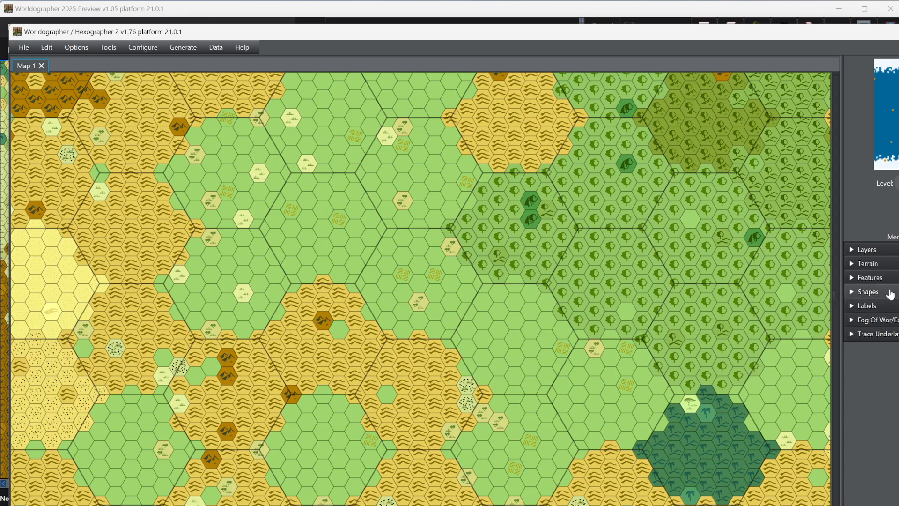
pyautogui.click(882, 263)
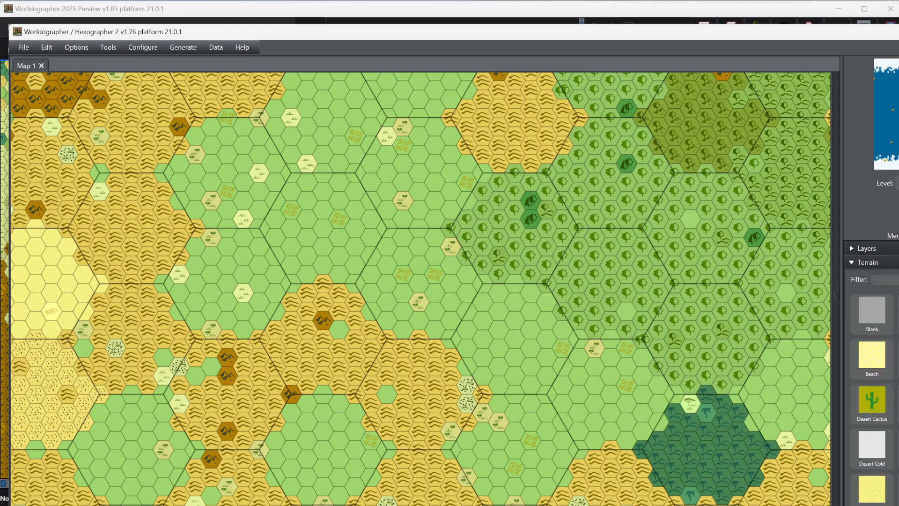
pyautogui.scroll(-10, 872, 370)
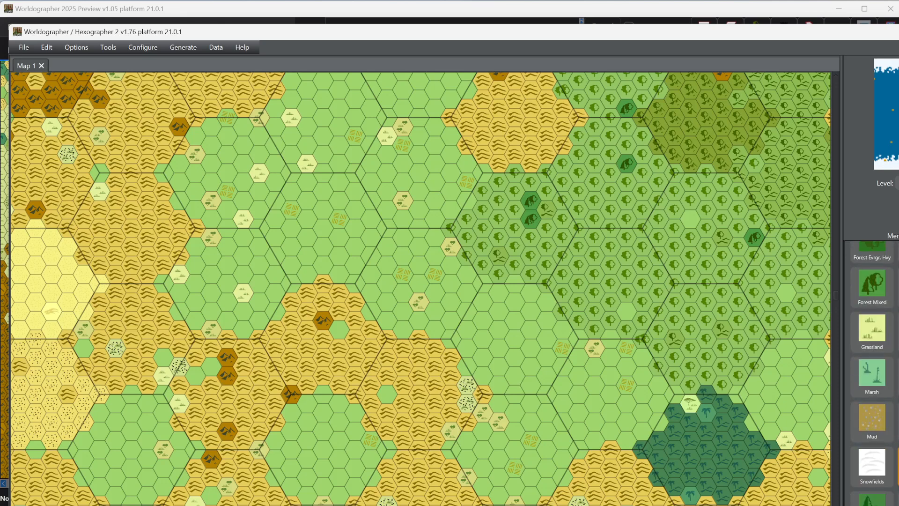
pyautogui.scroll(2, 872, 370)
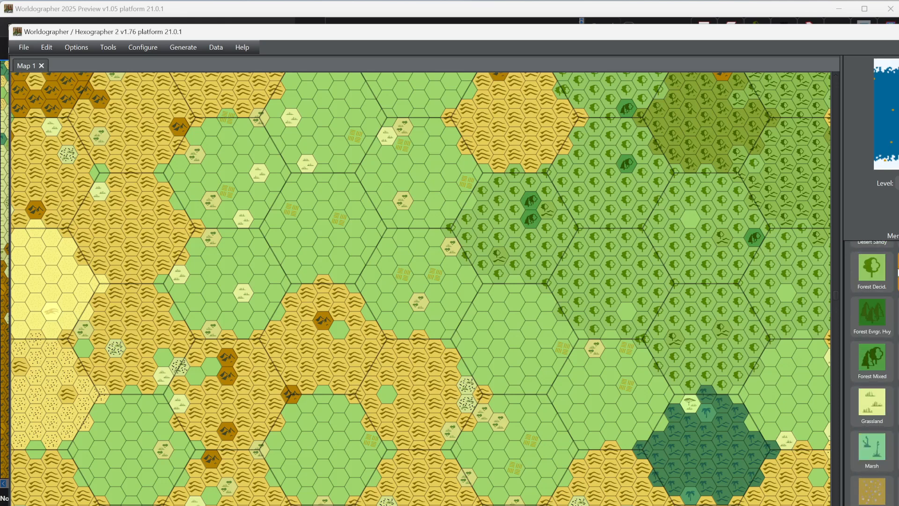
pyautogui.click(872, 267)
pyautogui.moveTo(512, 288); pyautogui.dragTo(563, 309)
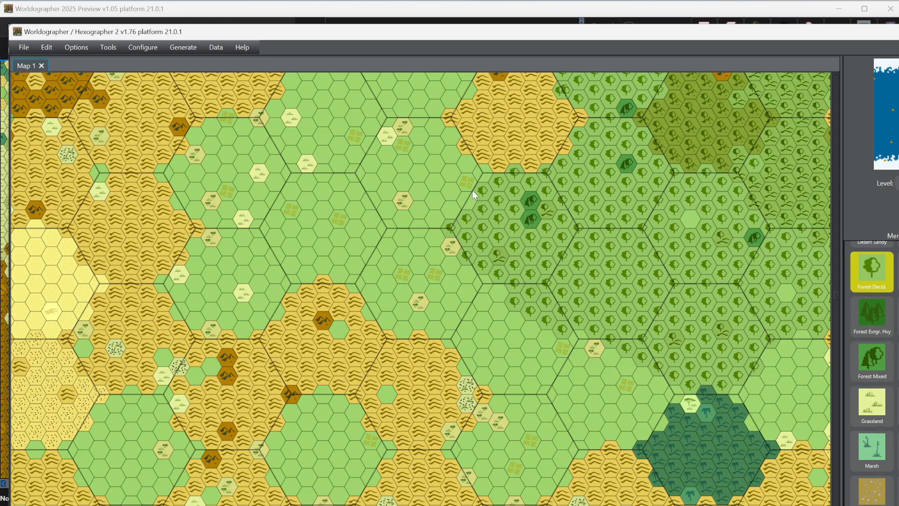
pyautogui.moveTo(468, 221); pyautogui.dragTo(448, 154)
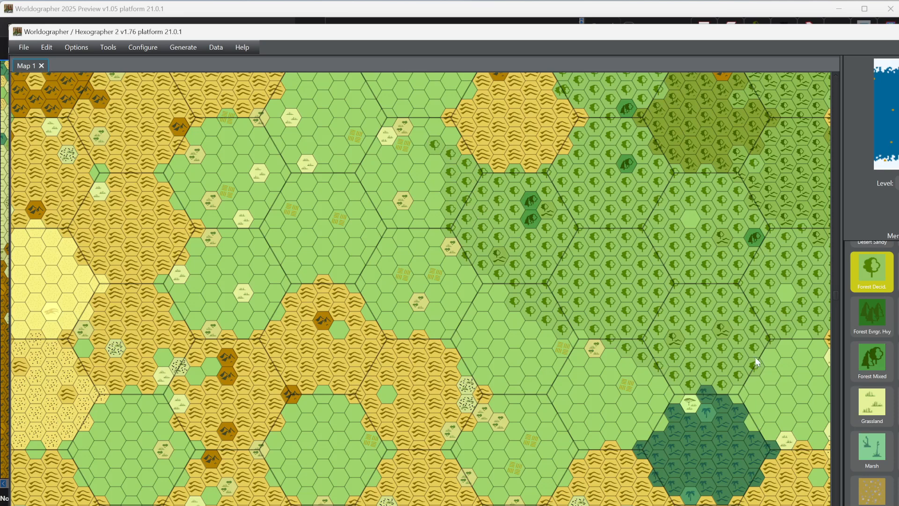
pyautogui.moveTo(755, 357); pyautogui.dragTo(811, 331)
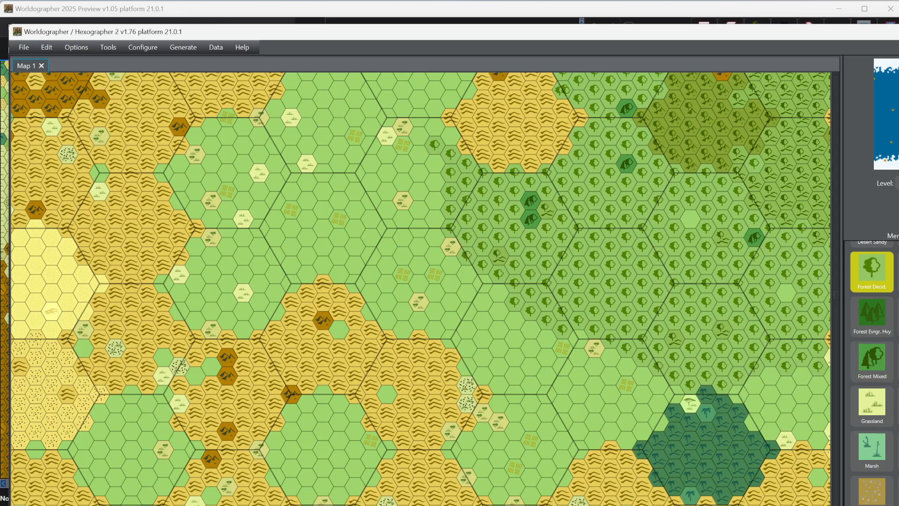
# - Paint Hills terrain beyond the central hills region's southern, northwestern and northern edges into the light green hexes
pyautogui.scroll(-5, 871, 365)
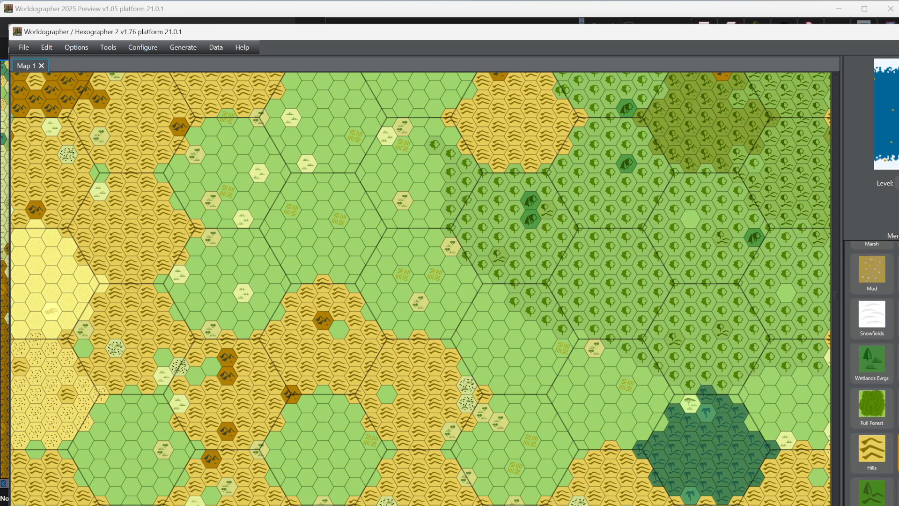
pyautogui.click(872, 452)
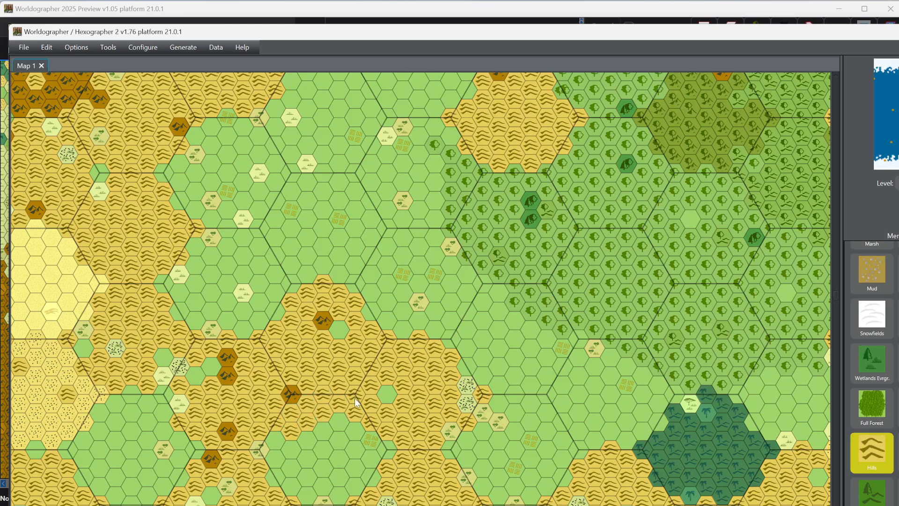
pyautogui.moveTo(272, 307)
pyautogui.mouseDown()
pyautogui.moveTo(304, 293)
pyautogui.moveTo(249, 331)
pyautogui.moveTo(322, 300)
pyautogui.moveTo(259, 298)
pyautogui.moveTo(323, 246)
pyautogui.mouseUp()
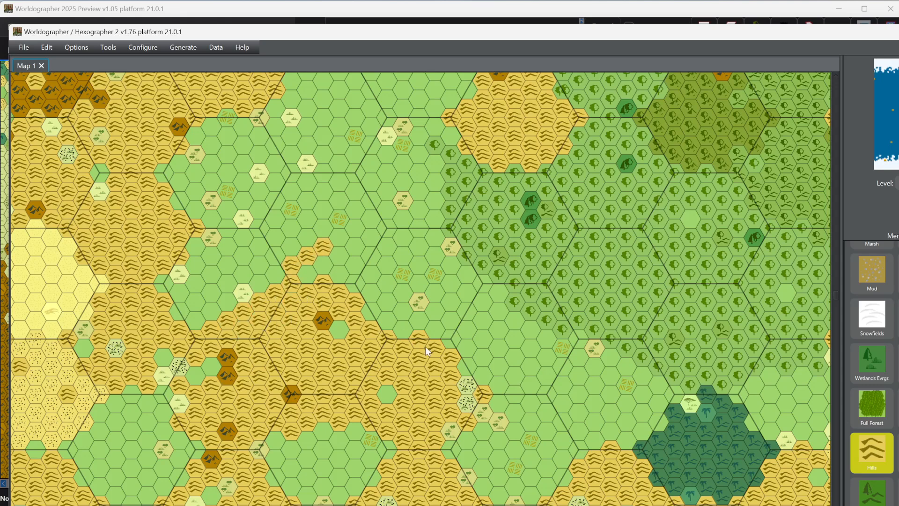
# - Switch to Worldographer 2025 Preview and increase the one-level-higher grid's thickness to display the parent hex borders again
pyautogui.click(234, 9)
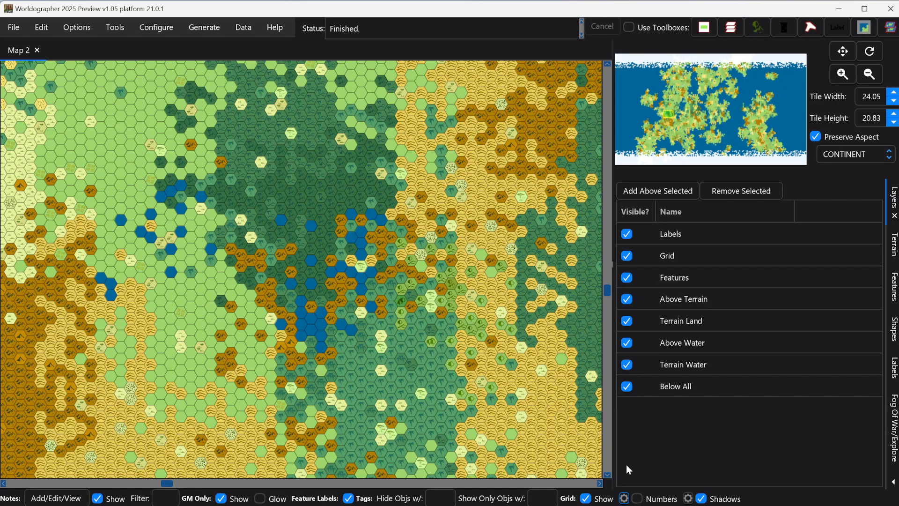
pyautogui.click(624, 498)
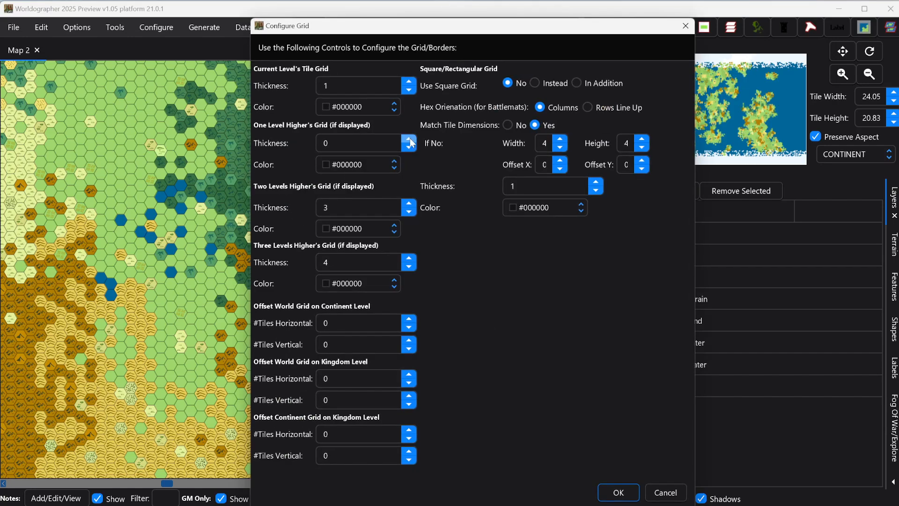
pyautogui.click(616, 491)
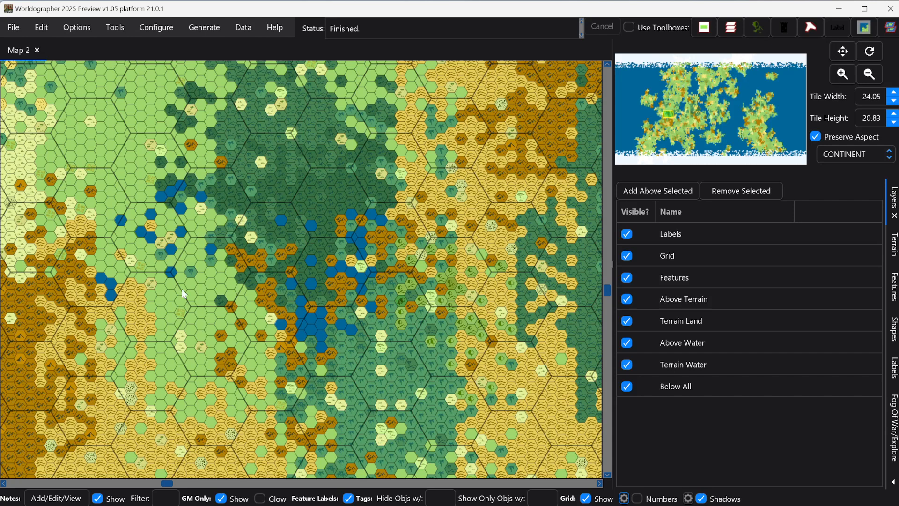
pyautogui.click(837, 153)
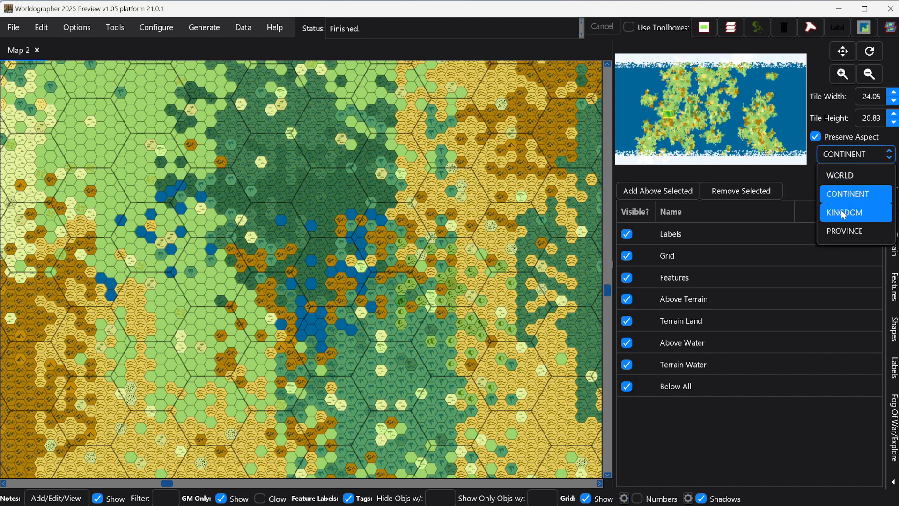
pyautogui.click(794, 181)
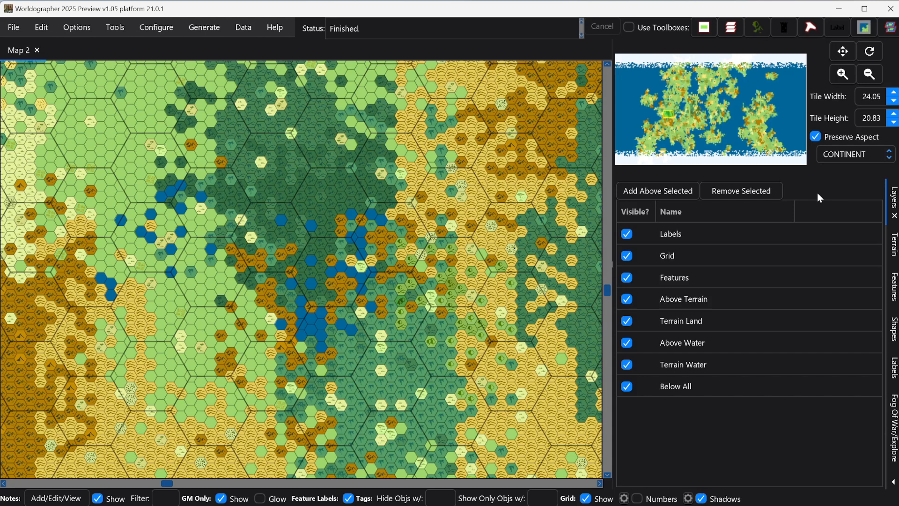
# - Display the Classic terrain palette and browse through it to the hills and mountain terrain types
pyautogui.click(893, 251)
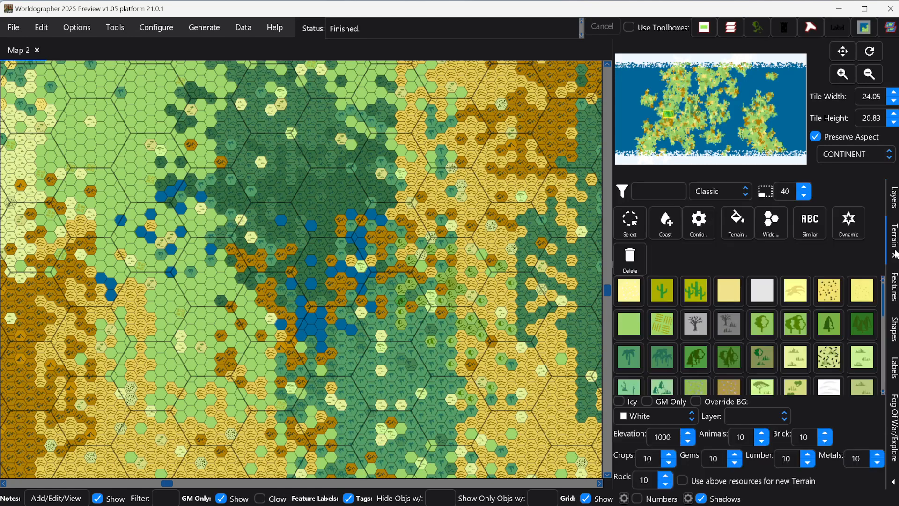
pyautogui.moveTo(884, 302); pyautogui.dragTo(887, 354)
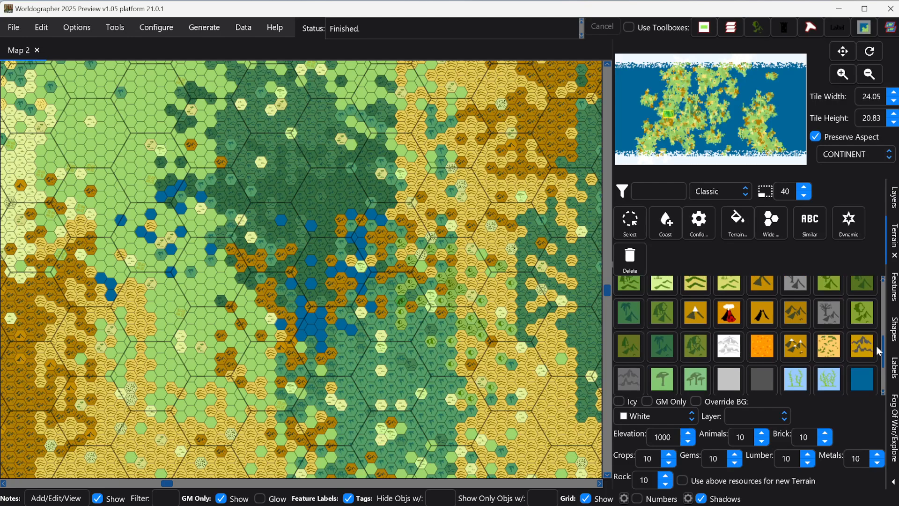
pyautogui.moveTo(885, 351); pyautogui.dragTo(888, 339)
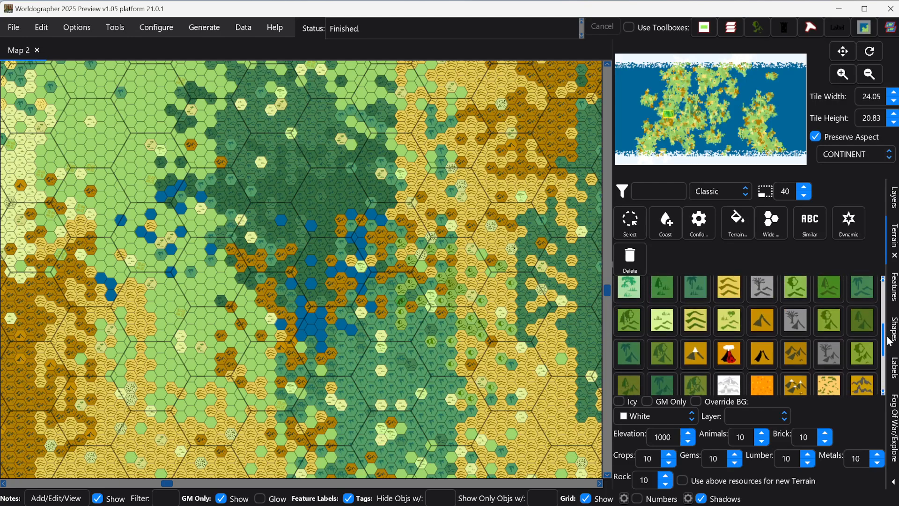